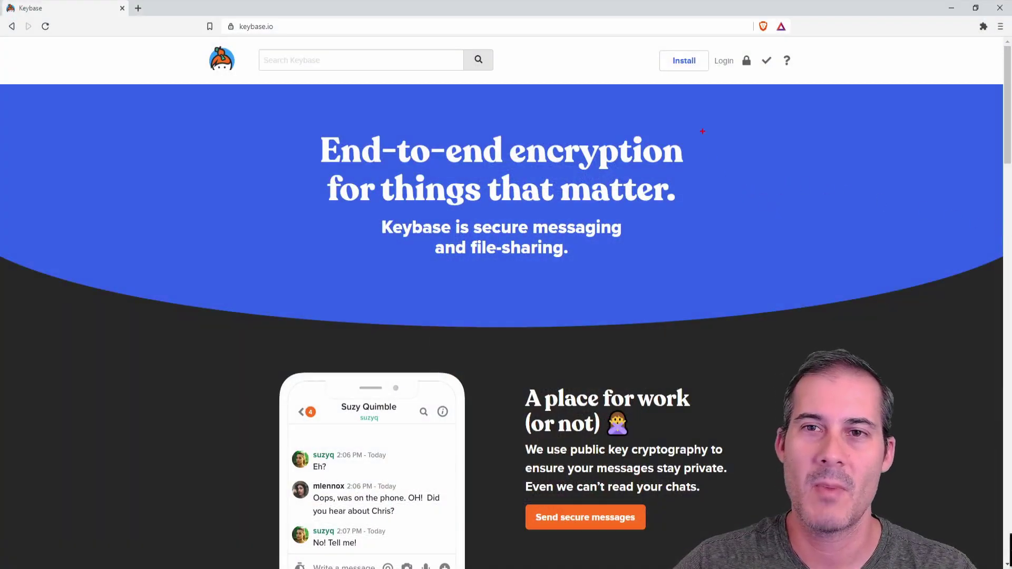
# Step: Mark the Install button on keybase.io with an on-screen annotation, then clear it
pyautogui.moveTo(649, 66); pyautogui.dragTo(575, 67)
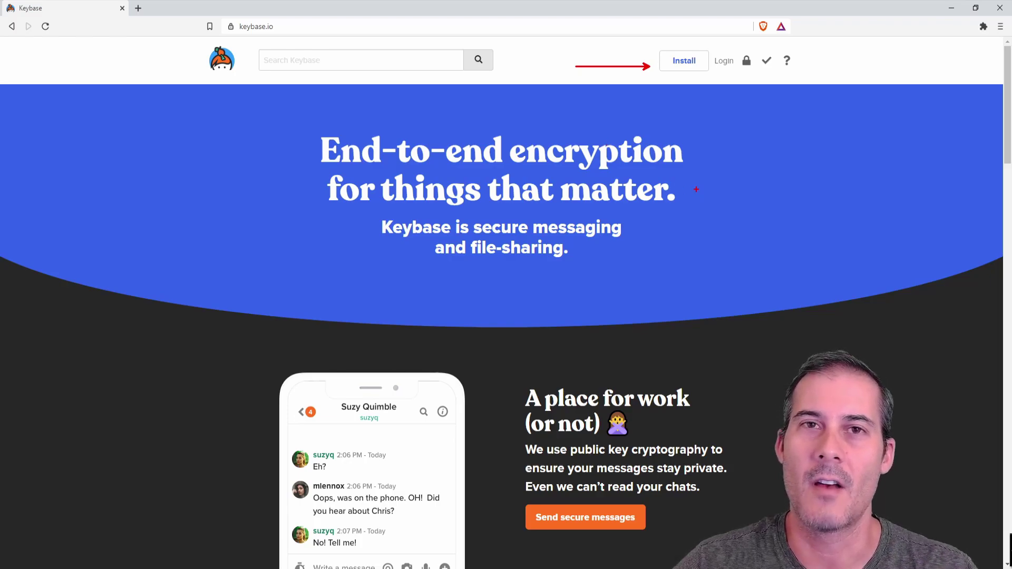
pyautogui.press('Escape')
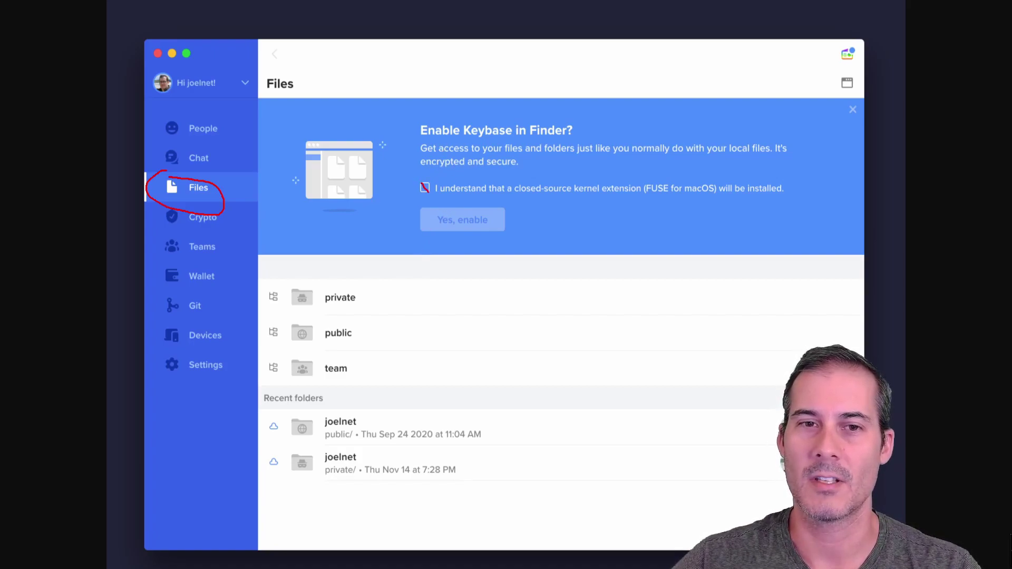
# Step: After noting the Finder-enable step, open public and then the user's folder in Keybase Files
pyautogui.moveTo(409, 204)
pyautogui.mouseDown()
pyautogui.moveTo(464, 239)
pyautogui.moveTo(509, 209)
pyautogui.moveTo(406, 202)
pyautogui.mouseUp()
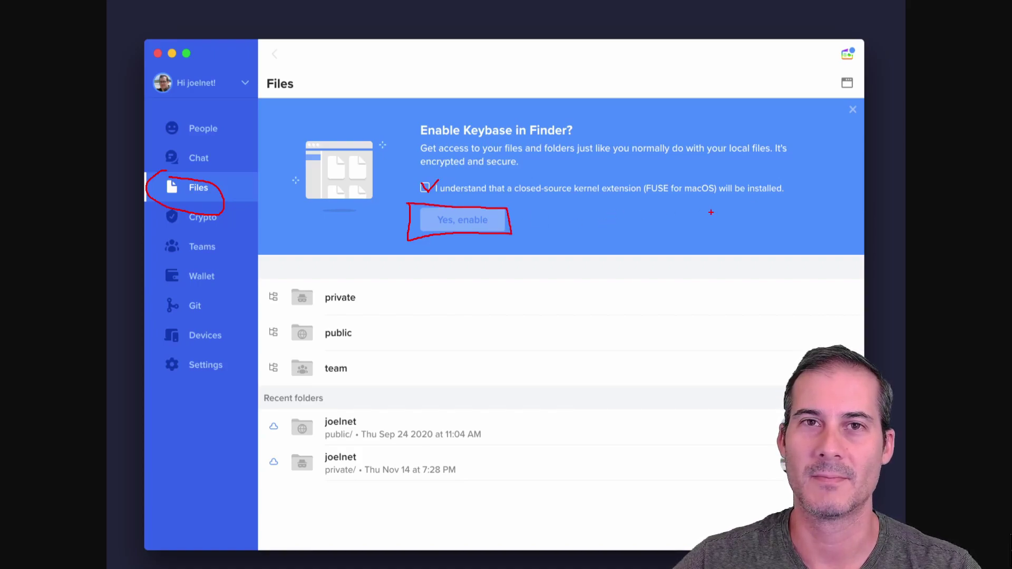
pyautogui.press('Escape')
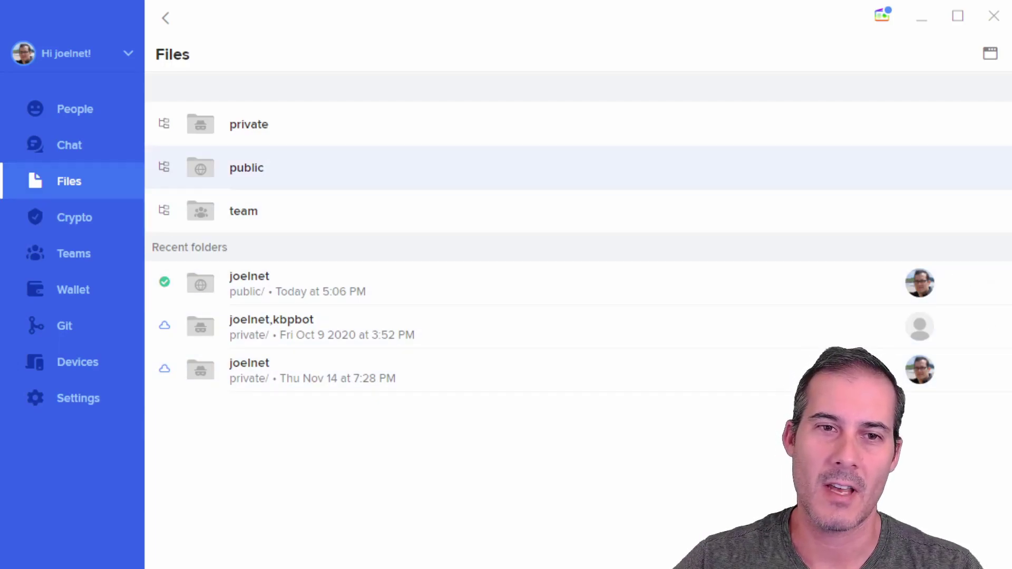
pyautogui.click(245, 166)
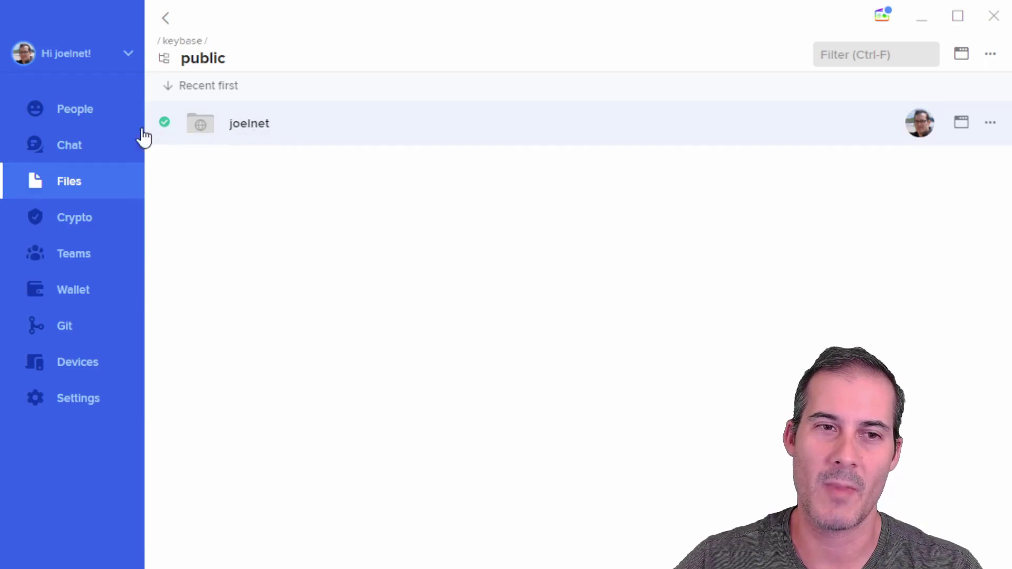
pyautogui.click(261, 136)
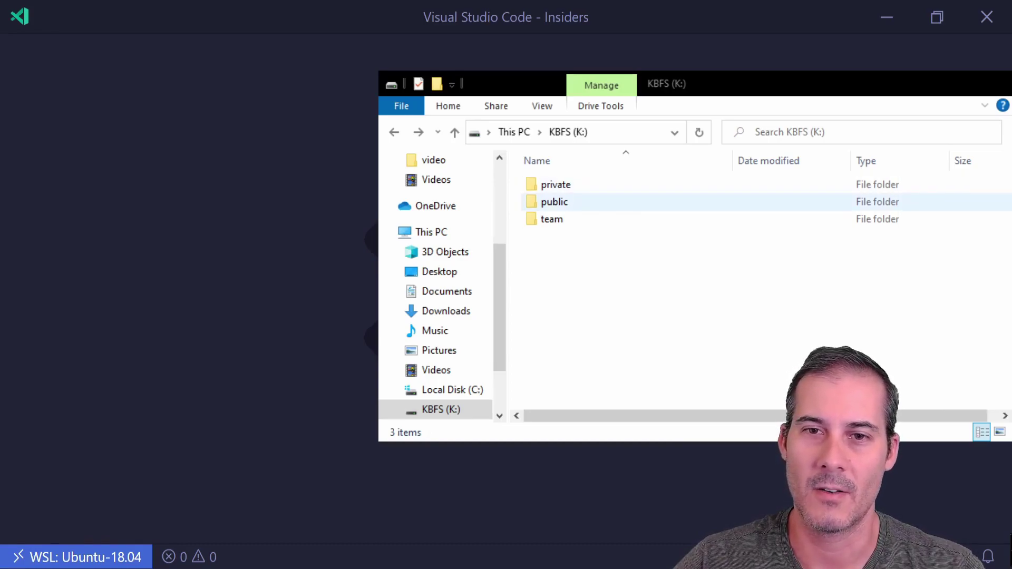
# Step: Copy all 21 site files from the local build folder into K:\public\joelnet
pyautogui.doubleClick(580, 202)
pyautogui.doubleClick(579, 193)
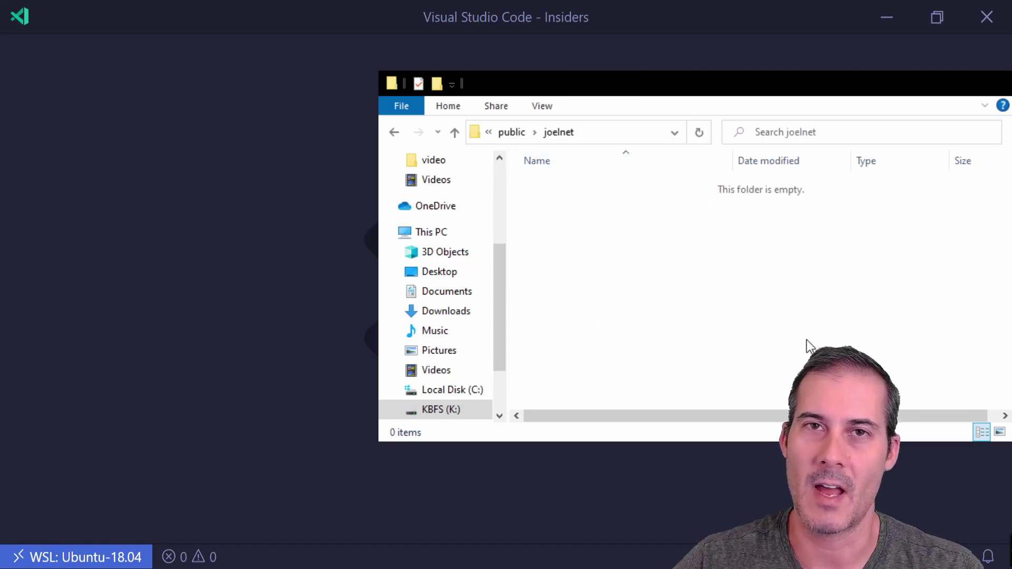
pyautogui.hotkey('alt', 'Tab')
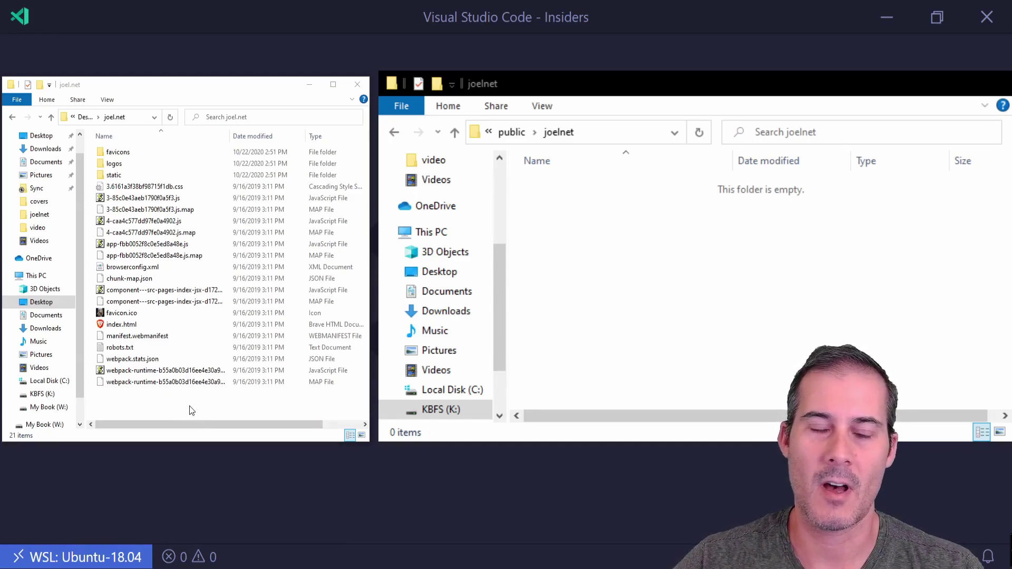
pyautogui.moveTo(202, 406); pyautogui.dragTo(644, 289)
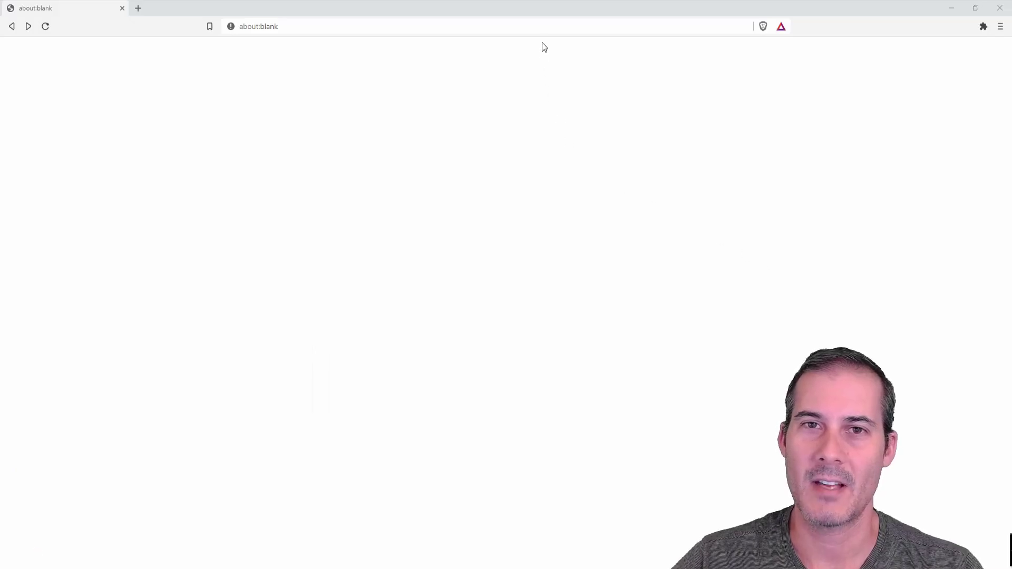
# Step: Load joelnet.keybase.pub in Brave and scroll through the live portfolio site
pyautogui.click(544, 28)
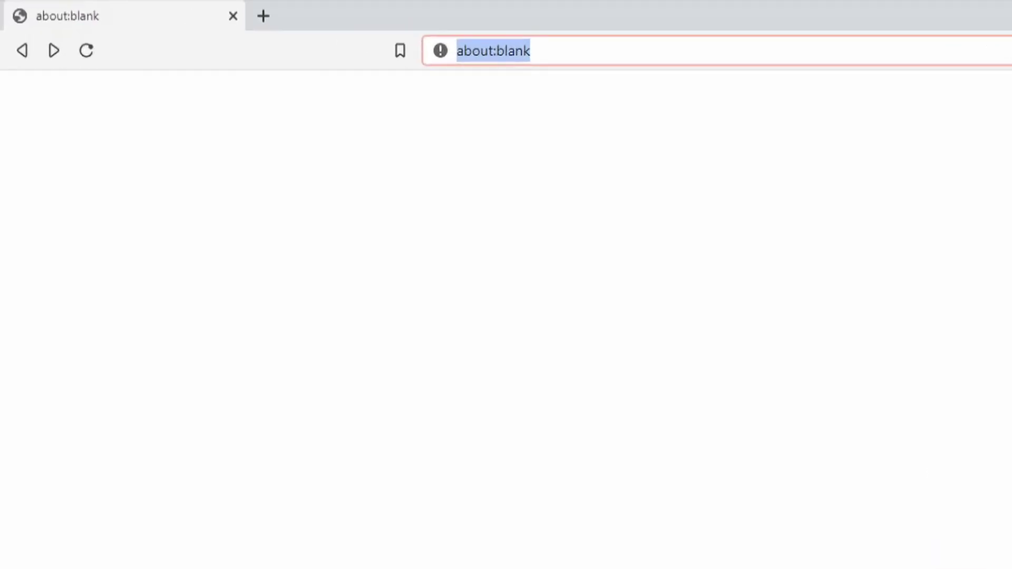
pyautogui.write('joen')
pyautogui.press('BackSpace')
pyautogui.write('lnet.keybase.pub')
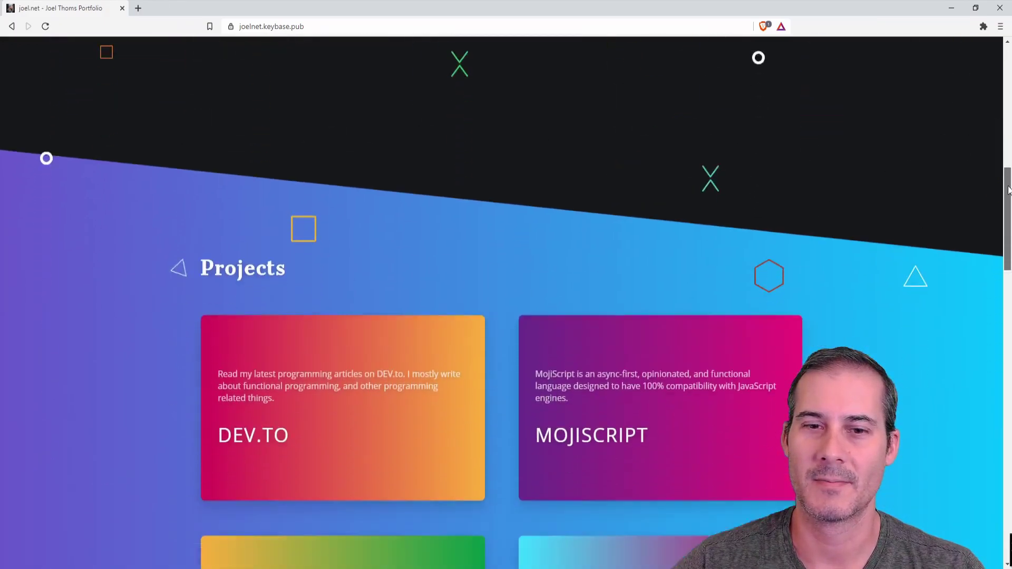
pyautogui.moveTo(1008, 190); pyautogui.dragTo(1009, 53)
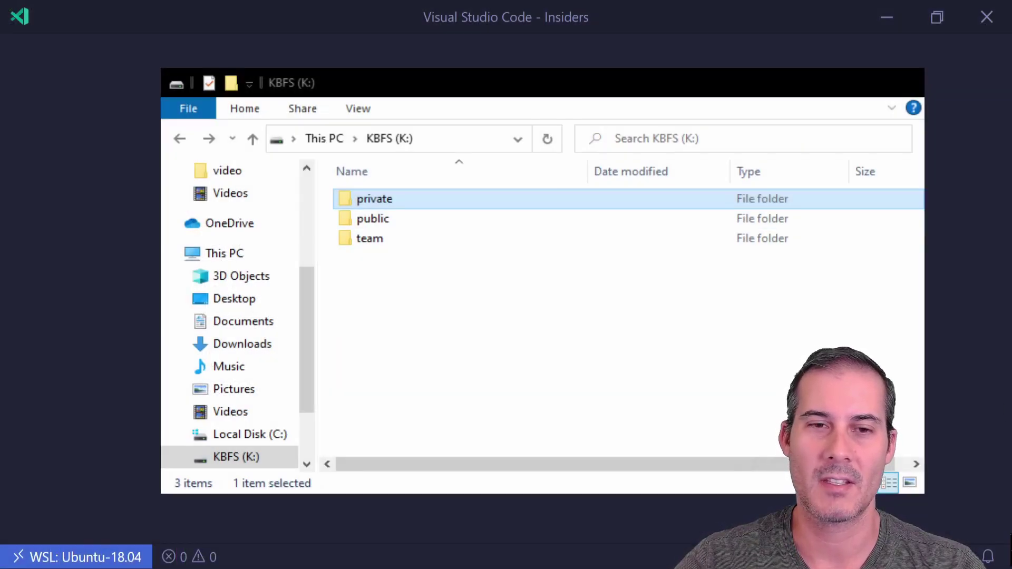
# Step: Show the KBFS private folder with the joelnet and joelnet,kbpbot folders
pyautogui.doubleClick(365, 198)
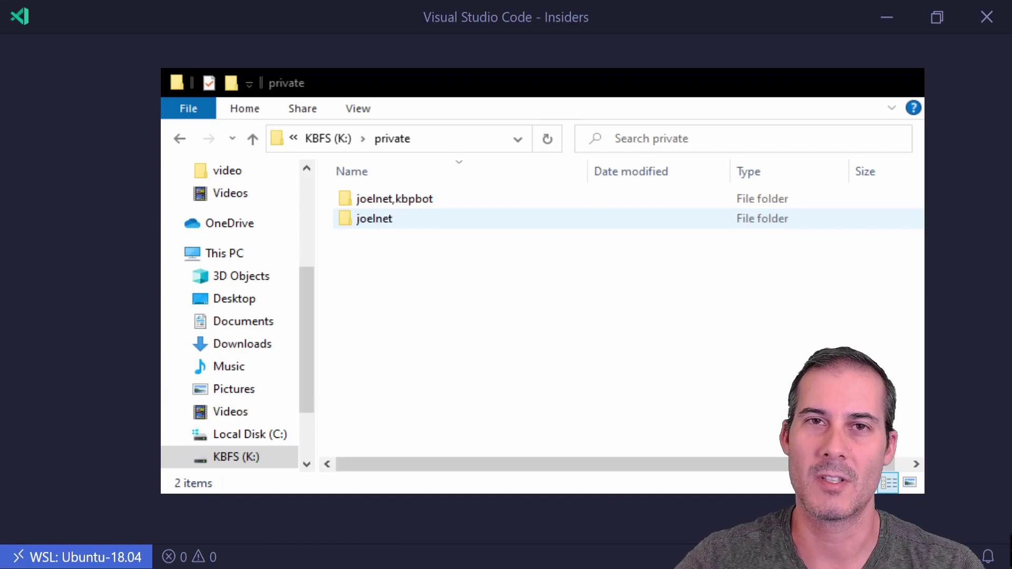
pyautogui.hotkey('alt', 'Left')
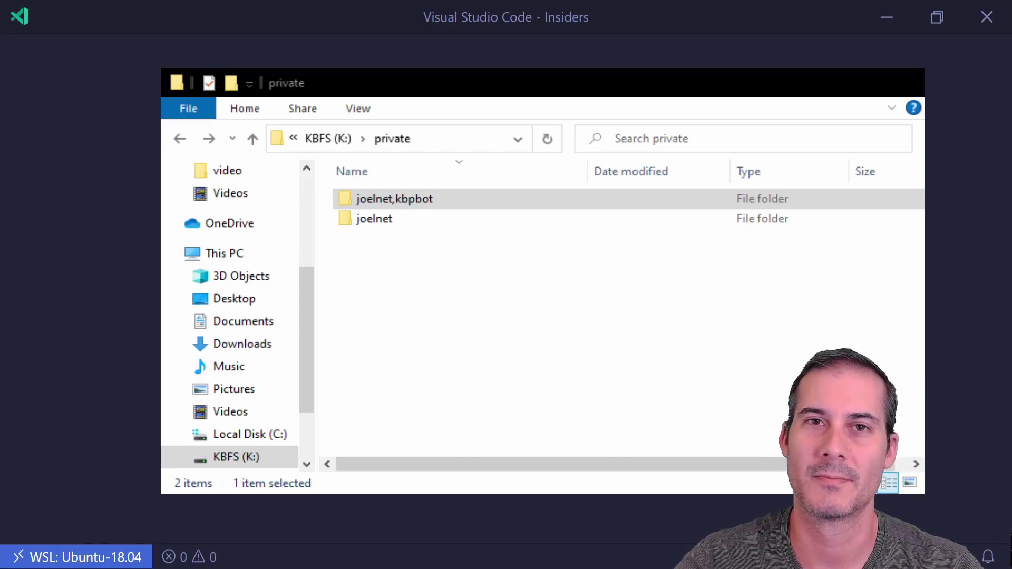
# Step: Create a my-site folder inside the joelnet,kbpbot shared folder and open it
pyautogui.doubleClick(445, 199)
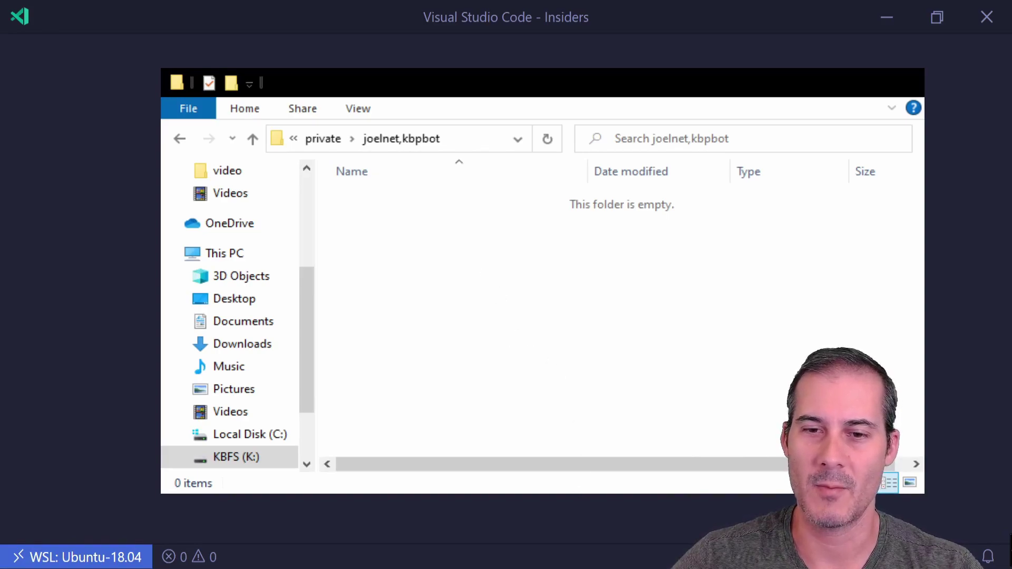
pyautogui.hotkey('ctrl', 'shift', 'n')
pyautogui.write('my-site')
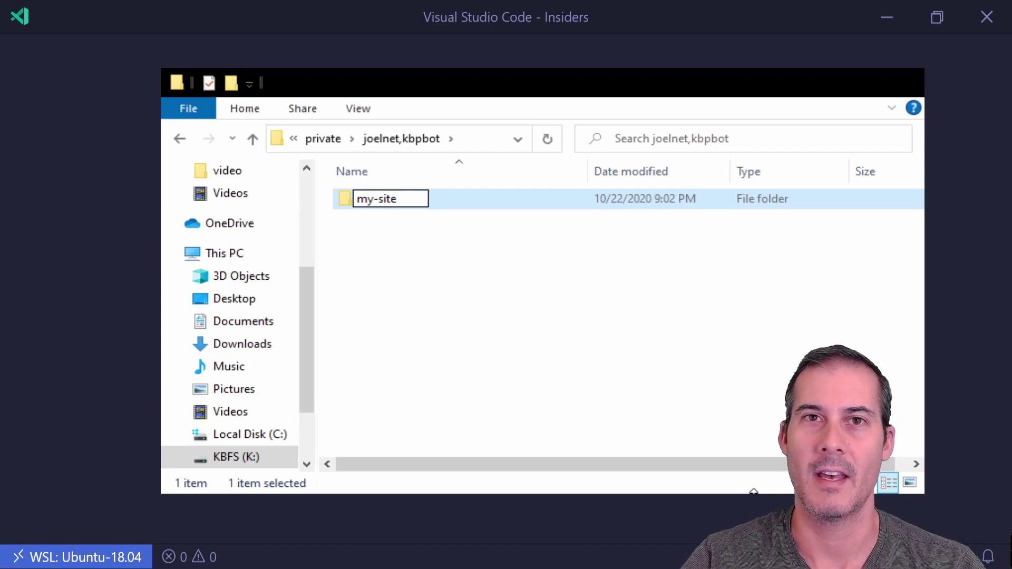
pyautogui.press('Return')
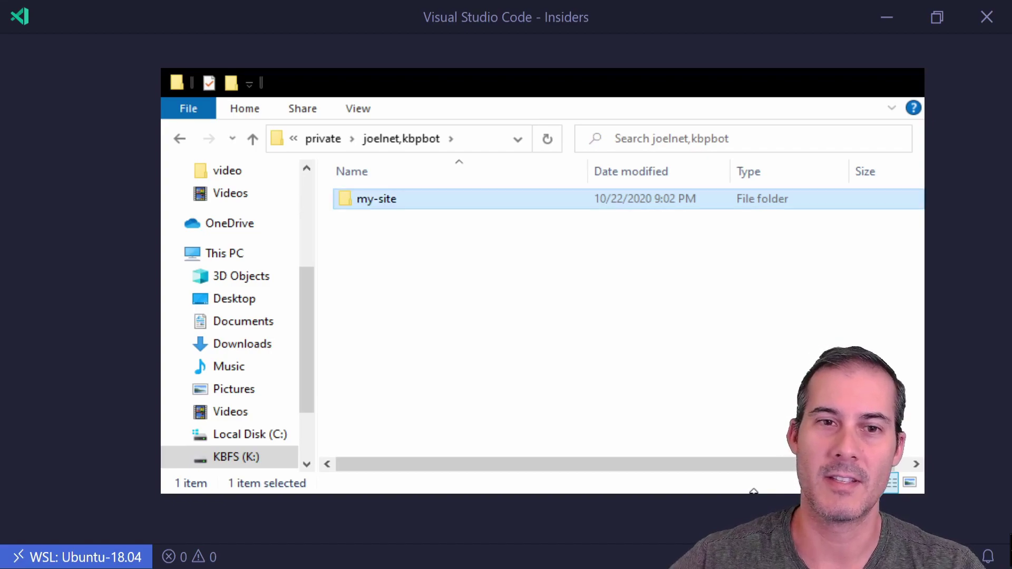
pyautogui.click(754, 491)
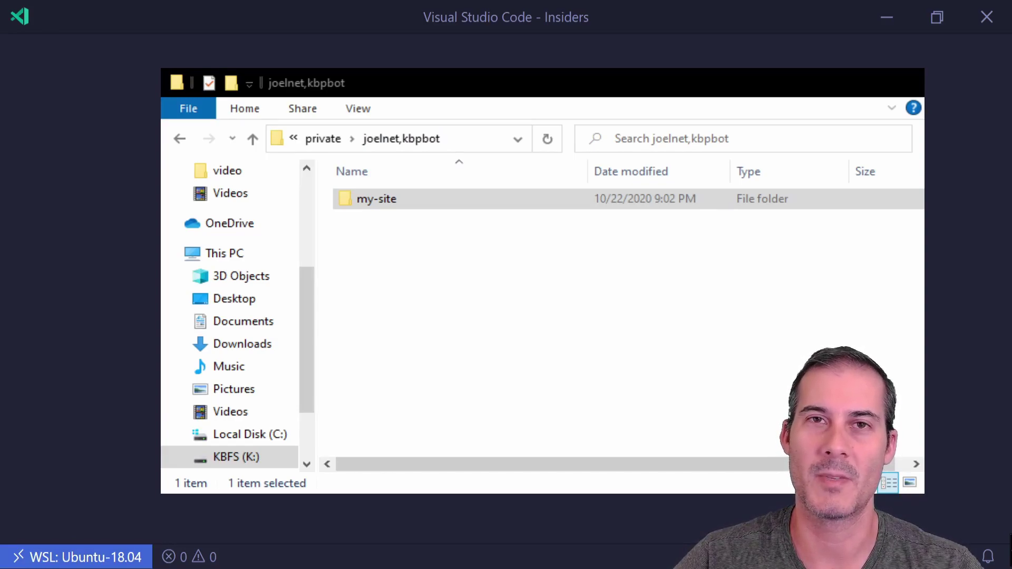
pyautogui.doubleClick(388, 201)
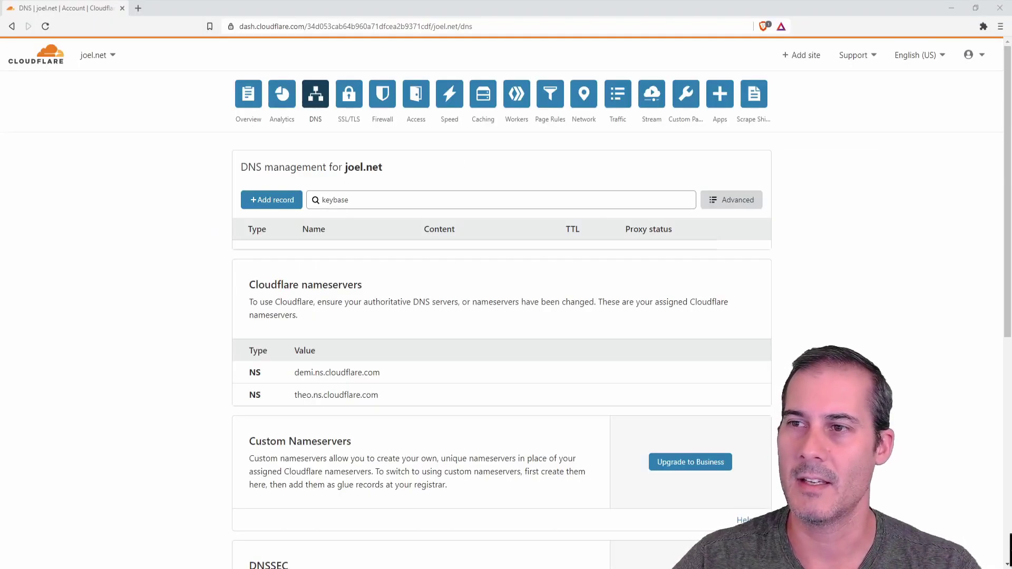
# Step: Begin a new CNAME record in Cloudflare named keybase
pyautogui.click(271, 200)
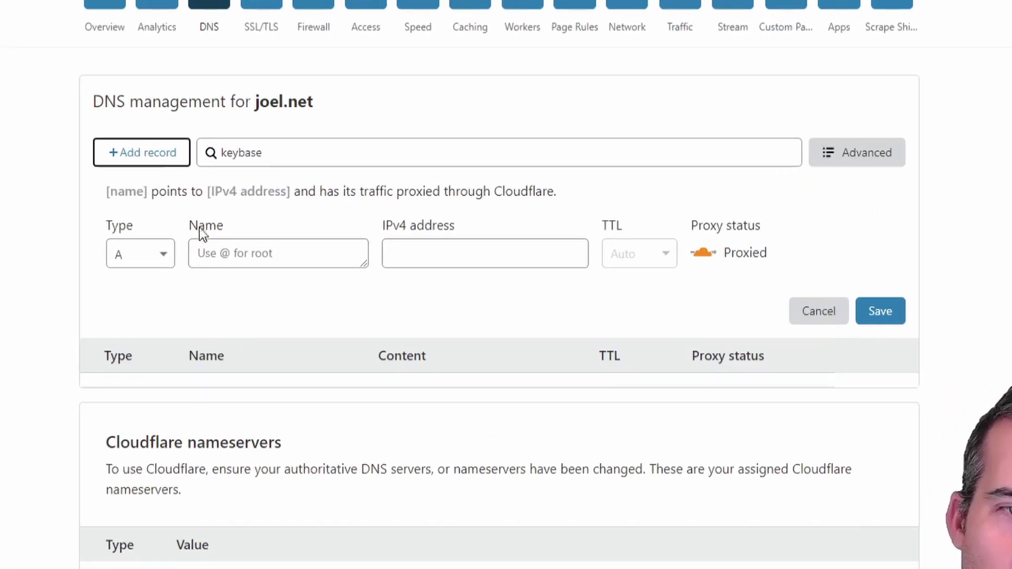
pyautogui.click(283, 265)
pyautogui.click(88, 436)
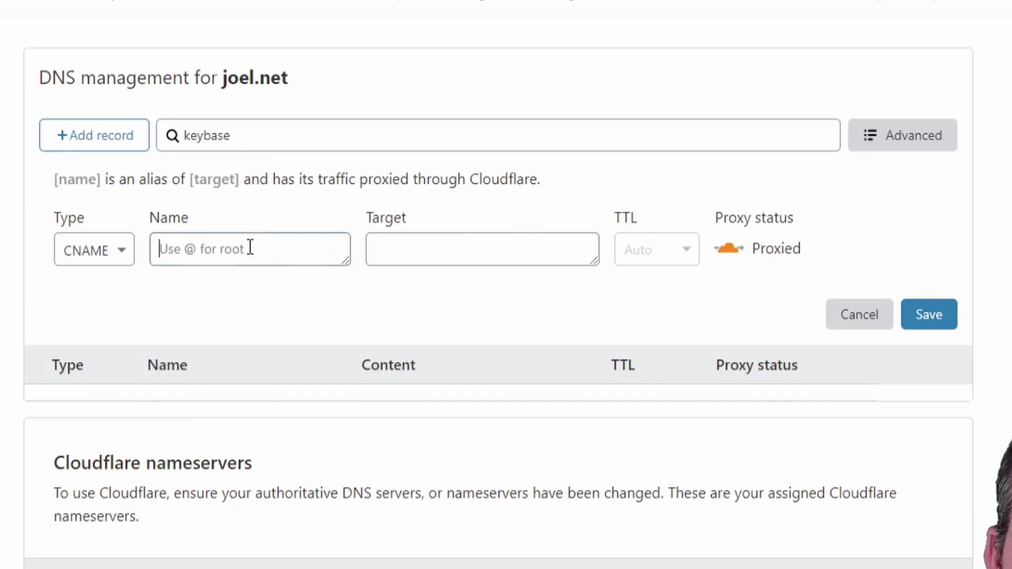
pyautogui.write('keybase')
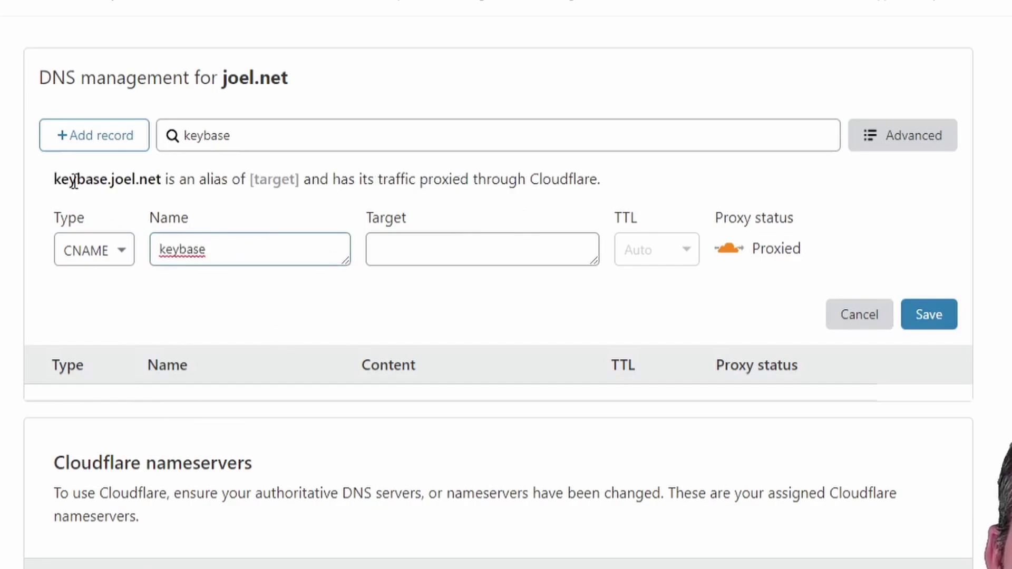
pyautogui.moveTo(59, 179); pyautogui.dragTo(144, 179)
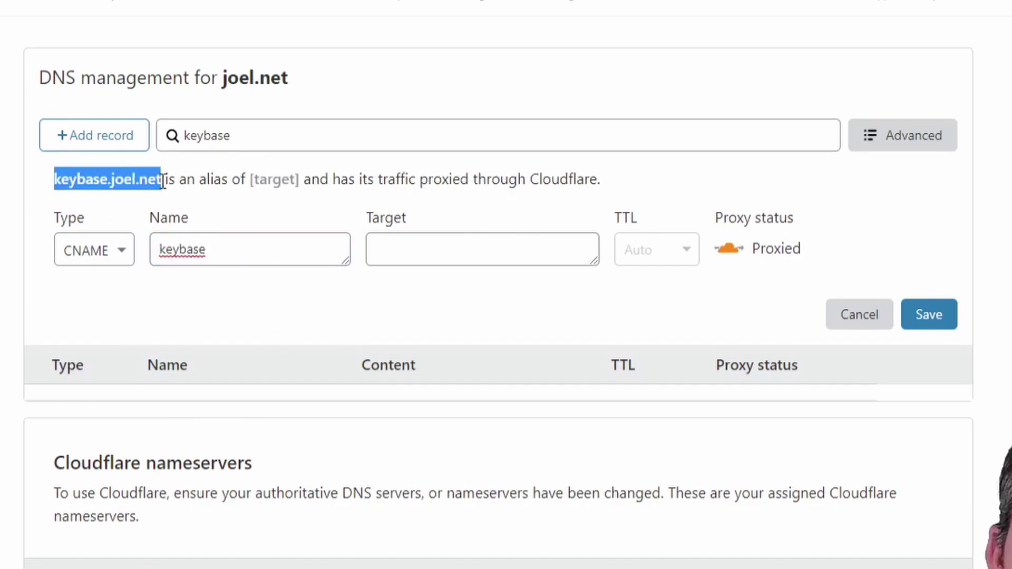
pyautogui.click(163, 181)
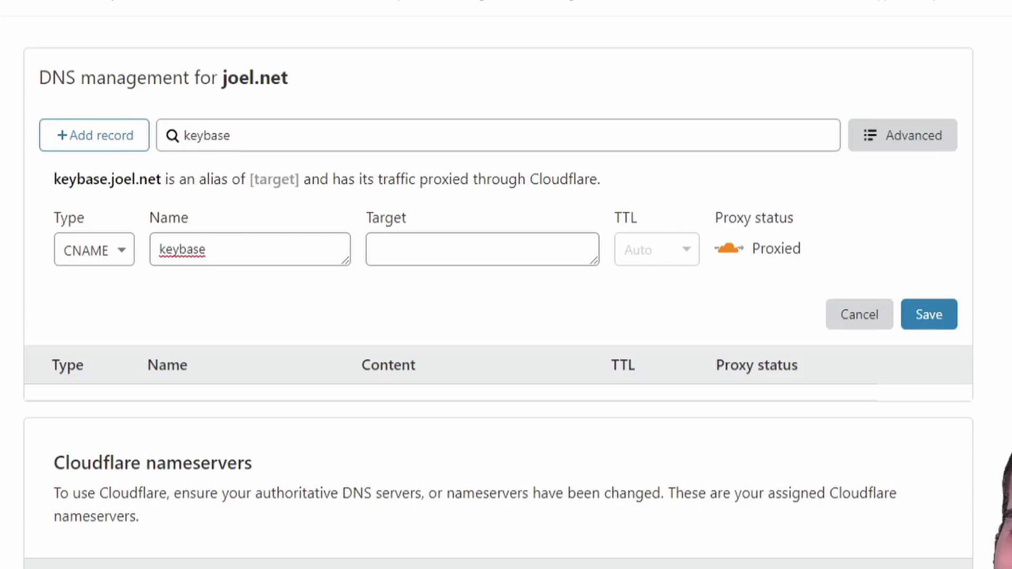
# Step: Target the CNAME at kbp.keybaseapi.com, set it to DNS only, and save it
pyautogui.click(449, 253)
pyautogui.write('kbp.keybaseapi.com')
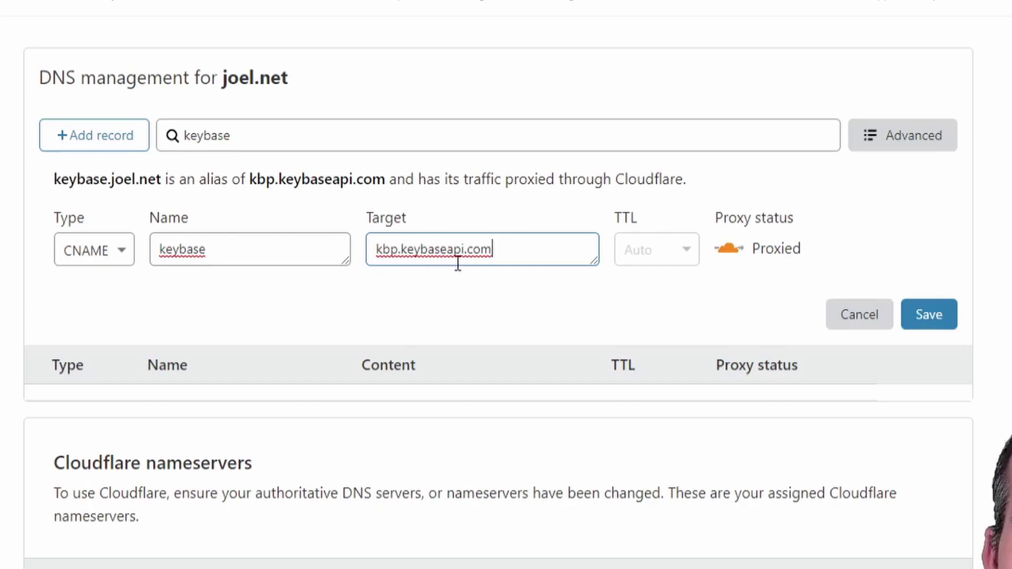
pyautogui.click(729, 249)
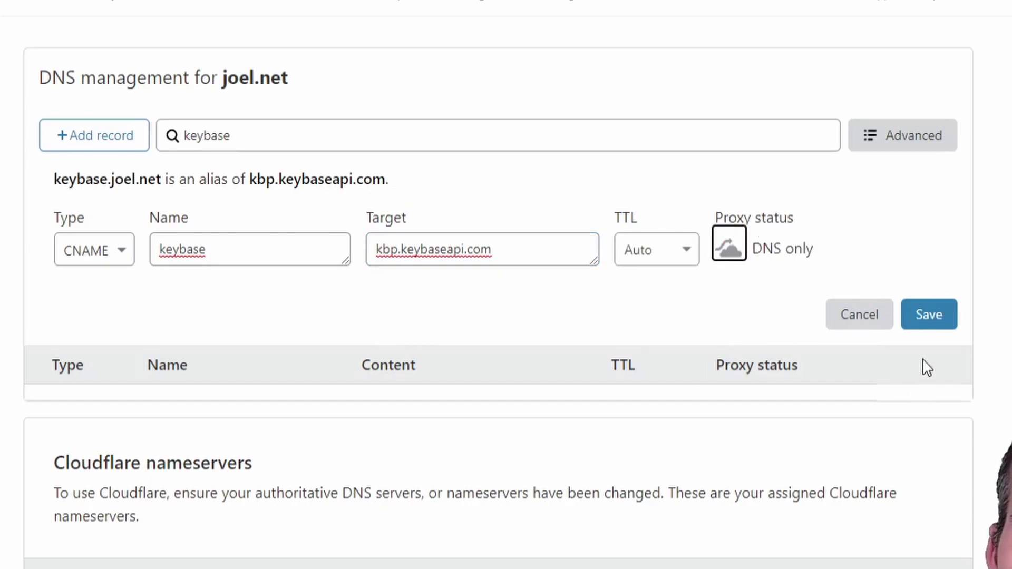
pyautogui.click(928, 315)
pyautogui.click(941, 322)
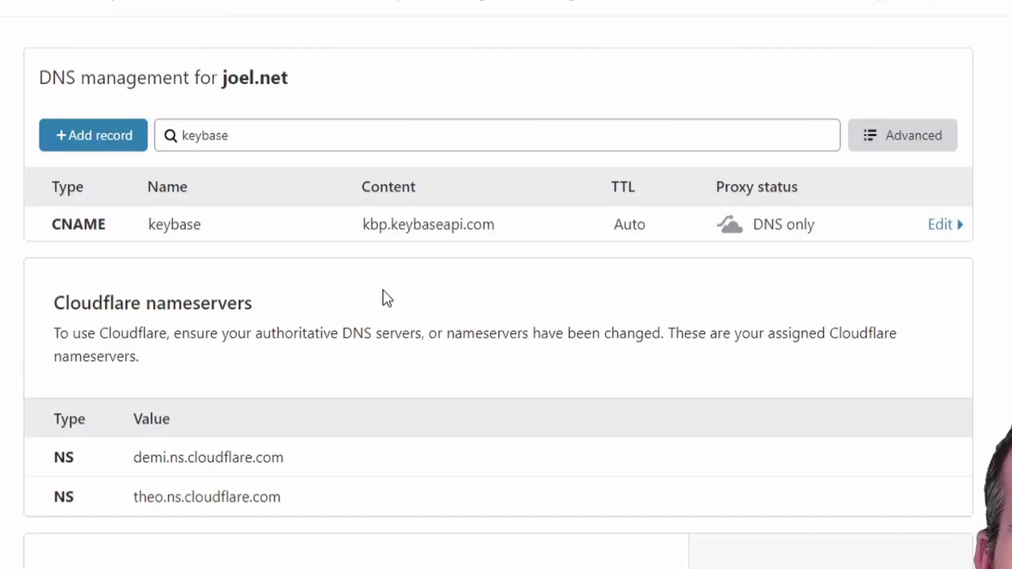
pyautogui.click(62, 146)
# Step: Make the new record a TXT record named _keybase_pages.keybase, explaining the name's parts
pyautogui.click(126, 252)
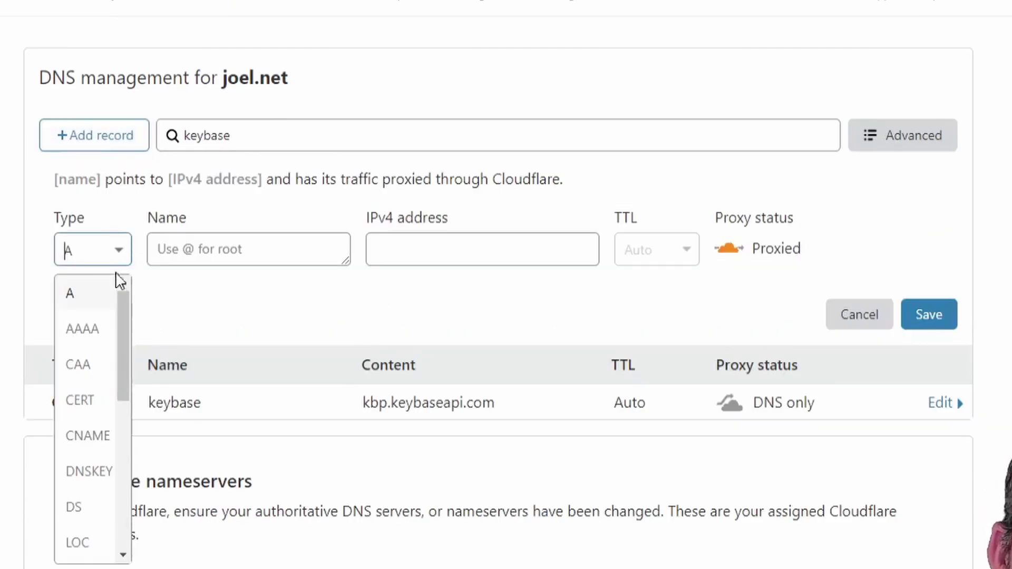
pyautogui.moveTo(124, 390); pyautogui.dragTo(116, 534)
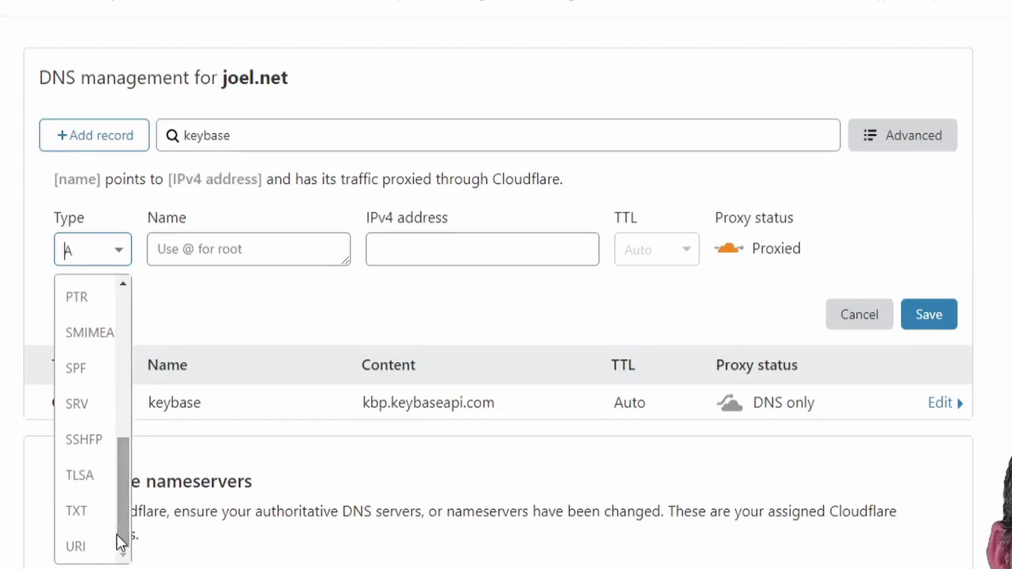
pyautogui.click(100, 519)
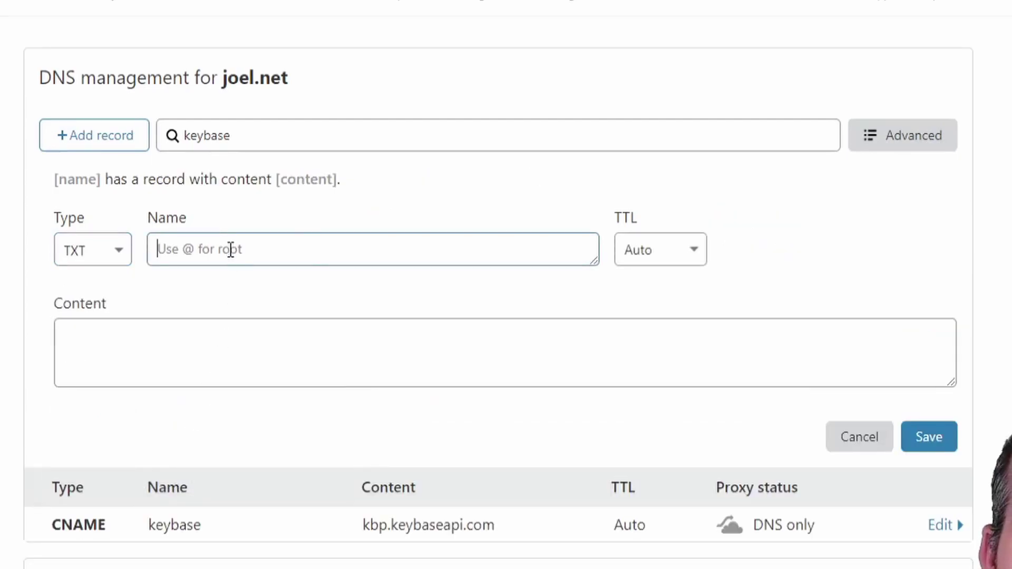
pyautogui.write('_keybase_pages.keybase')
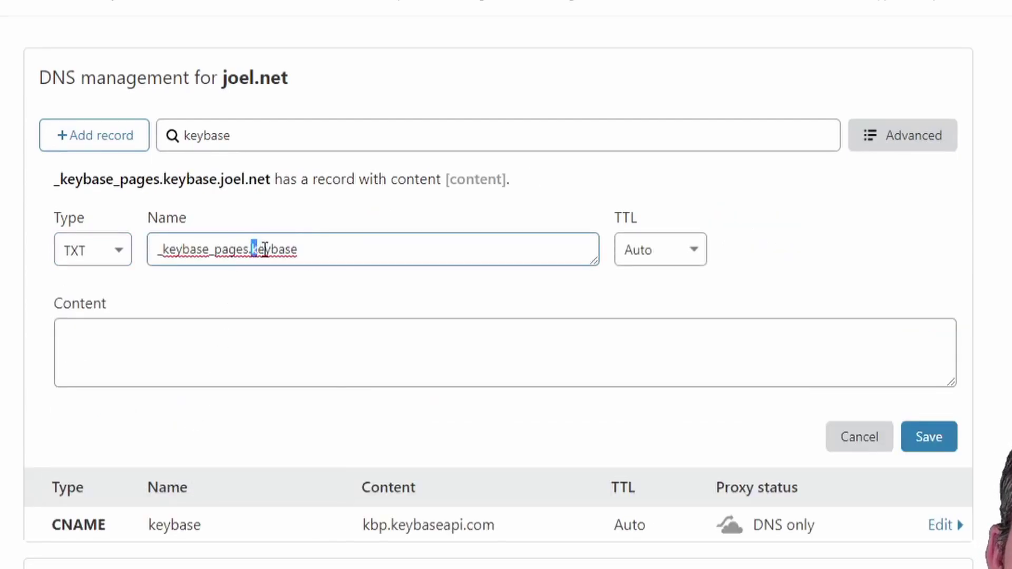
pyautogui.doubleClick(261, 249)
pyautogui.moveTo(245, 246); pyautogui.dragTo(141, 255)
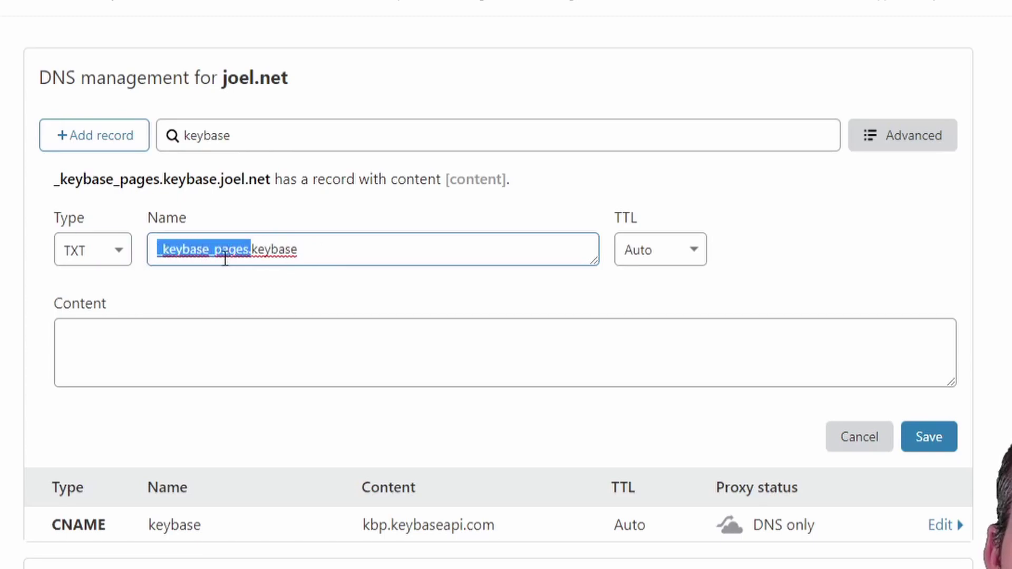
pyautogui.hotkey('alt', 'Tab')
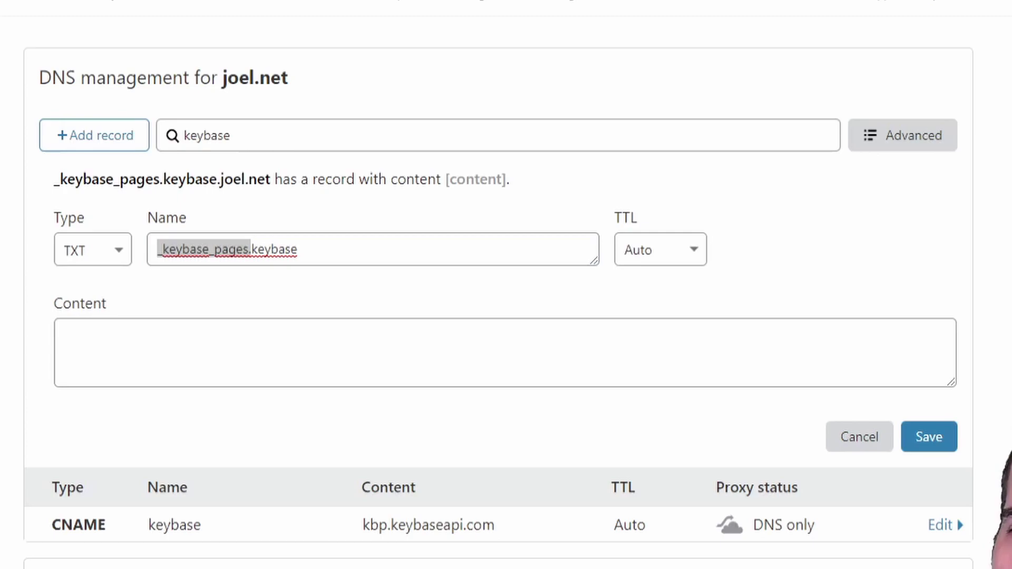
# Step: Set content kbp=/keybase/private/joelnet,kbpbot/my-site, explaining each path part, and save
pyautogui.click(199, 339)
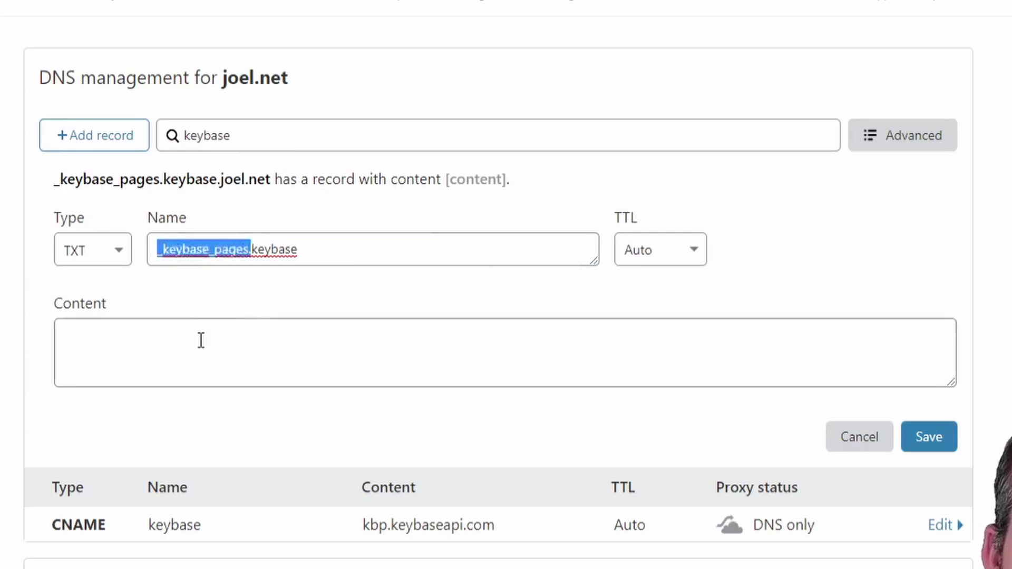
pyautogui.write('kbp=/keybase/private/joelnet,kbpbot/my-site')
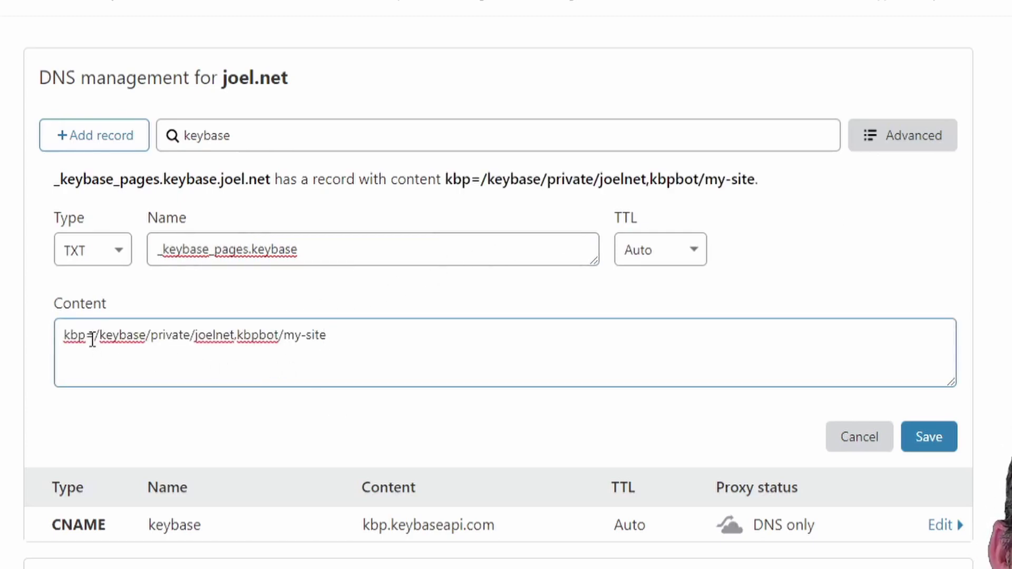
pyautogui.moveTo(95, 340); pyautogui.dragTo(352, 341)
pyautogui.click(356, 343)
pyautogui.moveTo(96, 339); pyautogui.dragTo(148, 336)
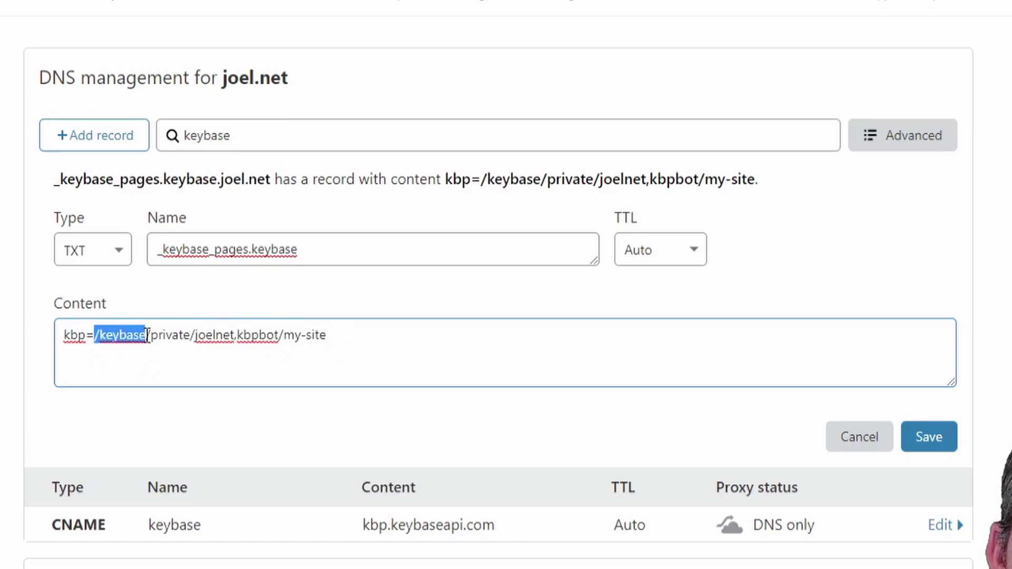
pyautogui.click(118, 358)
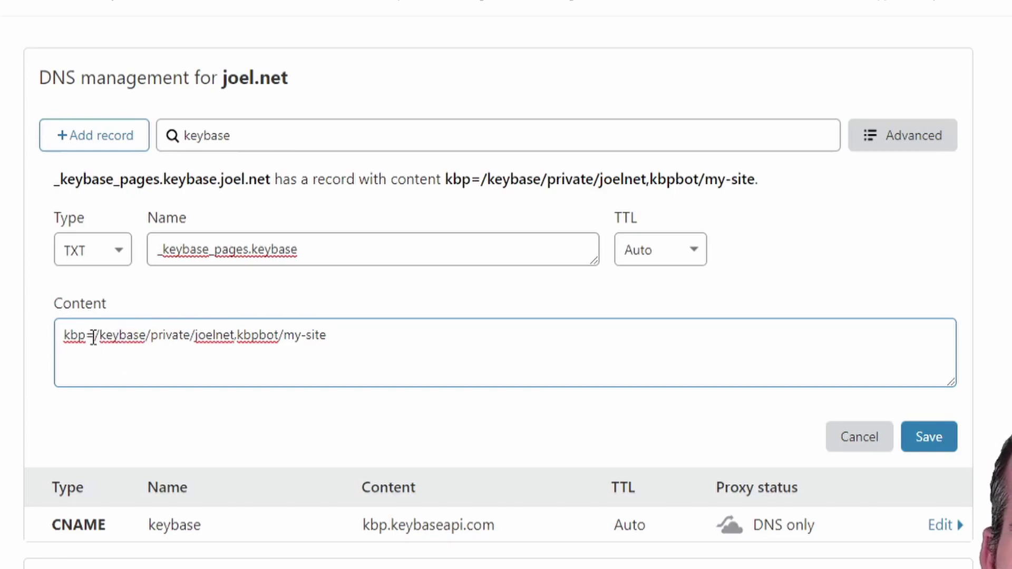
pyautogui.moveTo(95, 338); pyautogui.dragTo(147, 335)
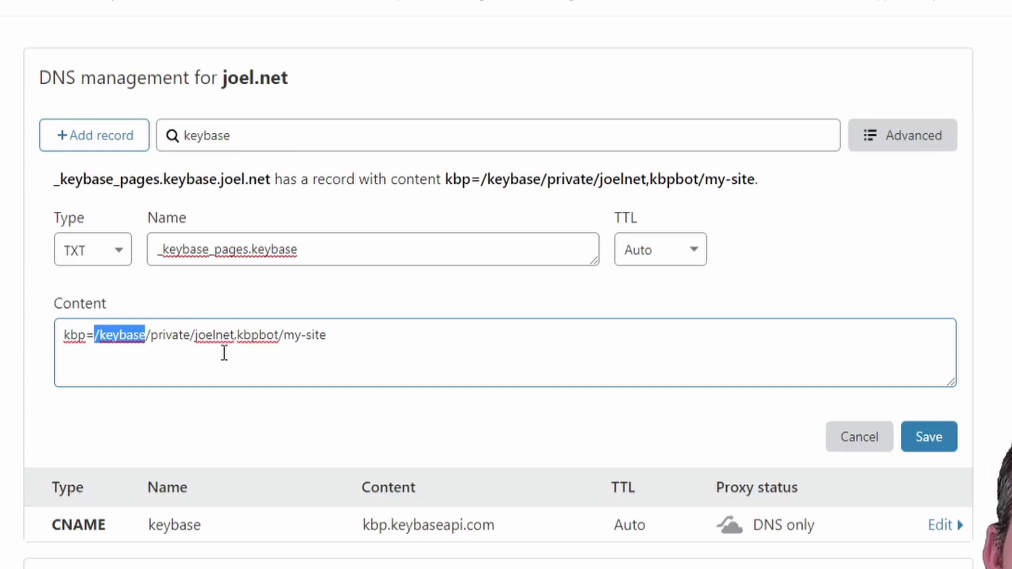
pyautogui.click(198, 350)
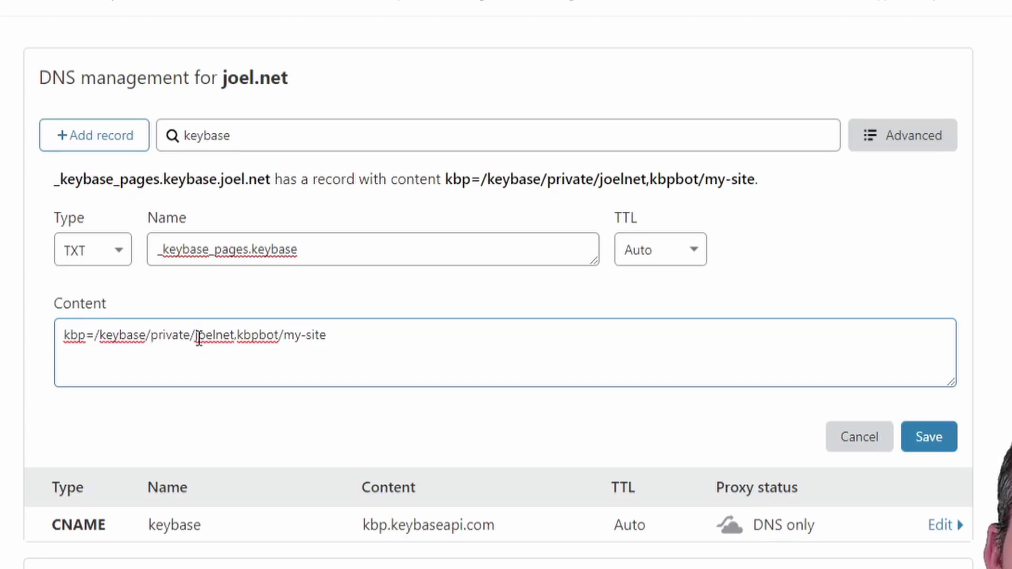
pyautogui.moveTo(195, 336); pyautogui.dragTo(279, 338)
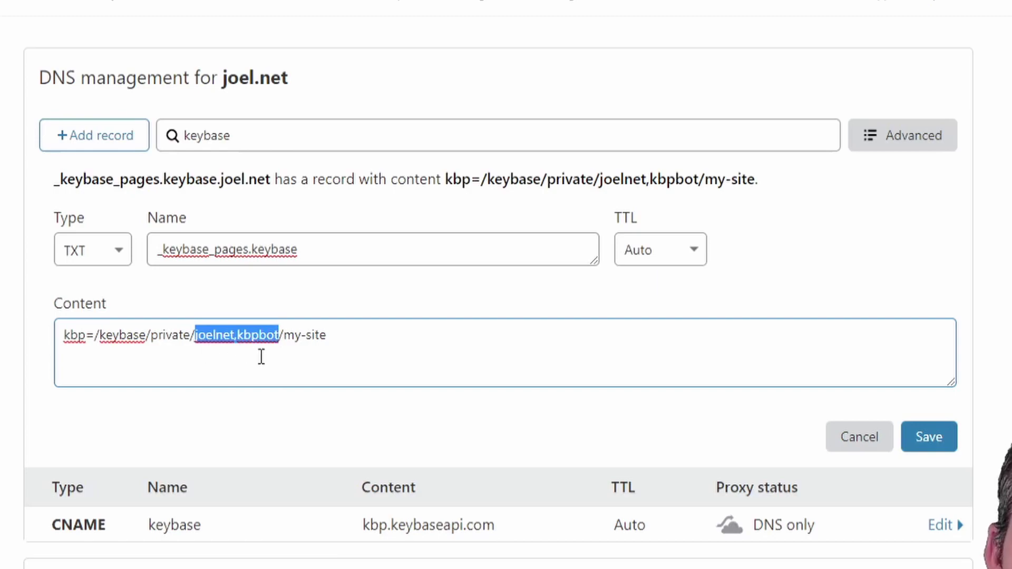
pyautogui.moveTo(280, 335); pyautogui.dragTo(330, 333)
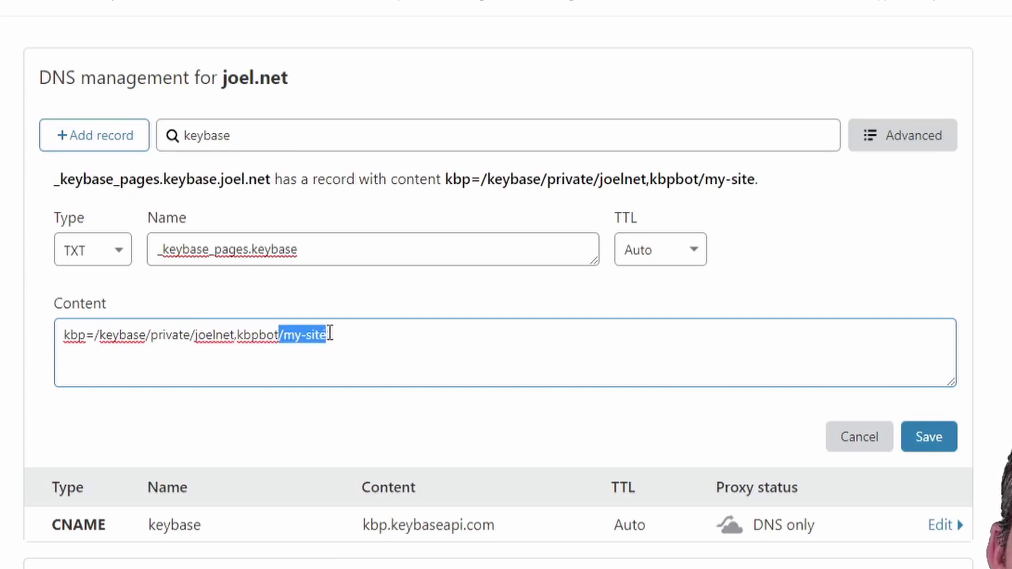
pyautogui.click(353, 342)
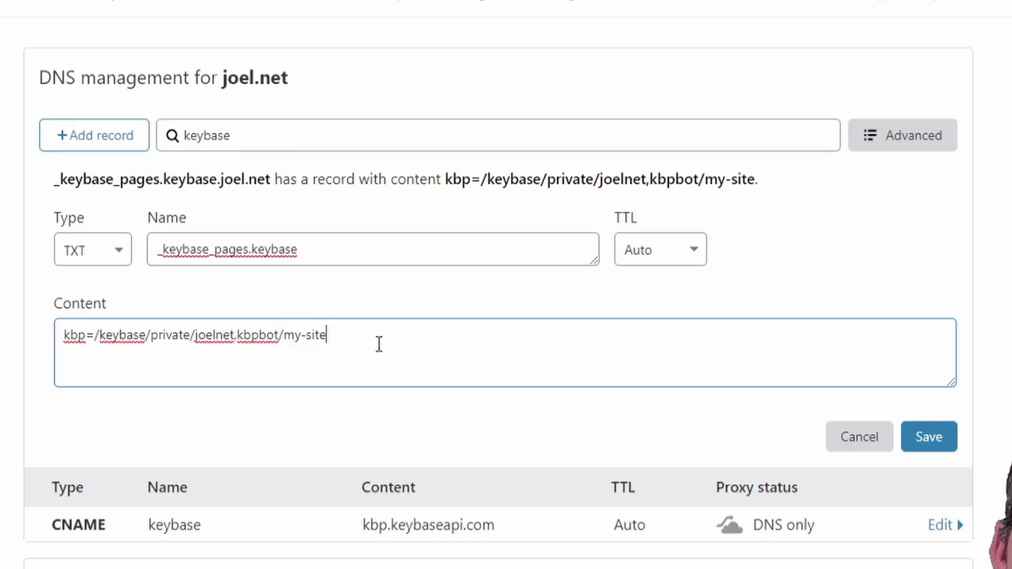
pyautogui.click(926, 441)
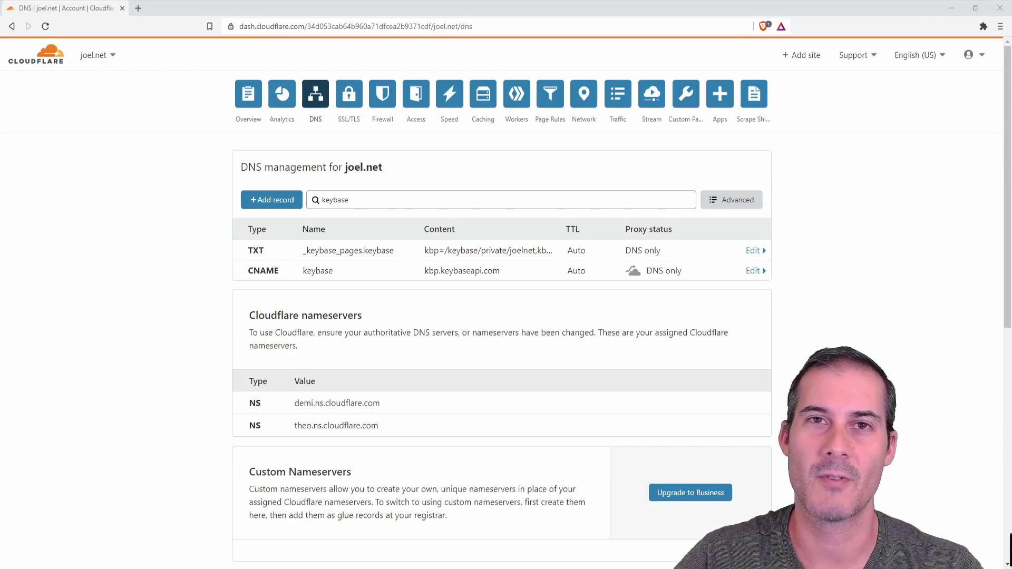
# Step: Visit keybase.joel.net in Brave to see the Hello World page
pyautogui.click(488, 28)
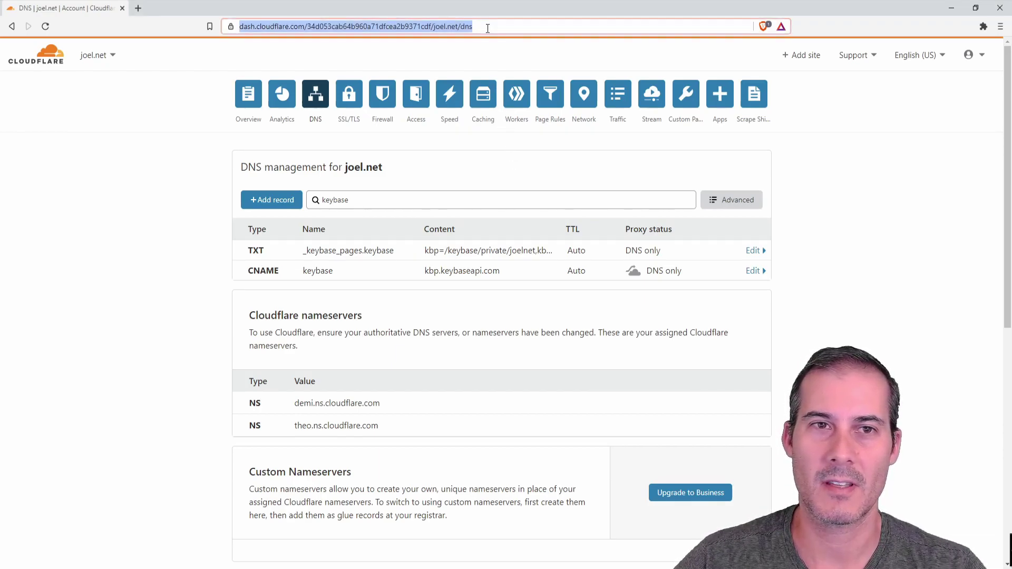
pyautogui.write('key')
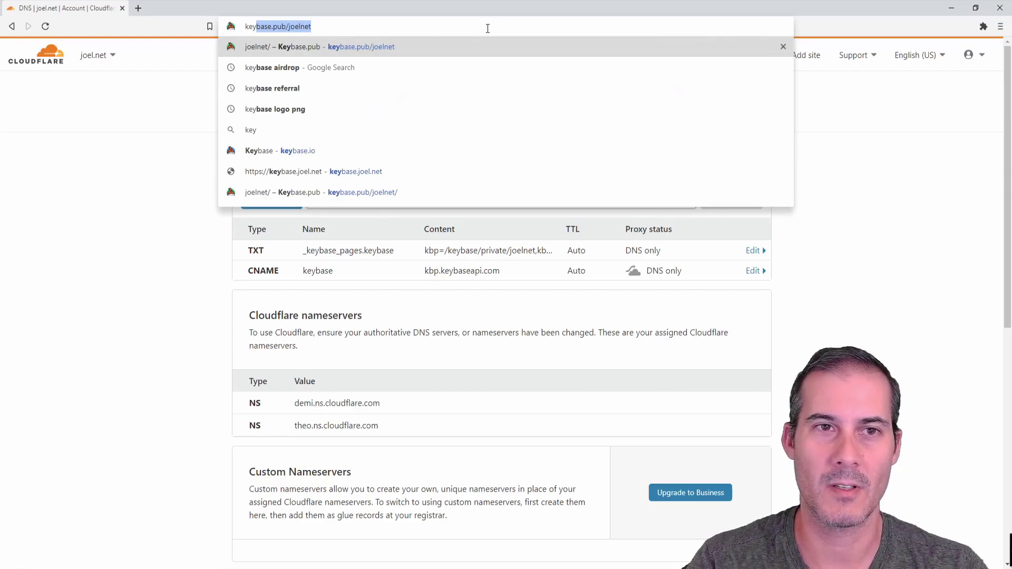
pyautogui.write('base.joel.net')
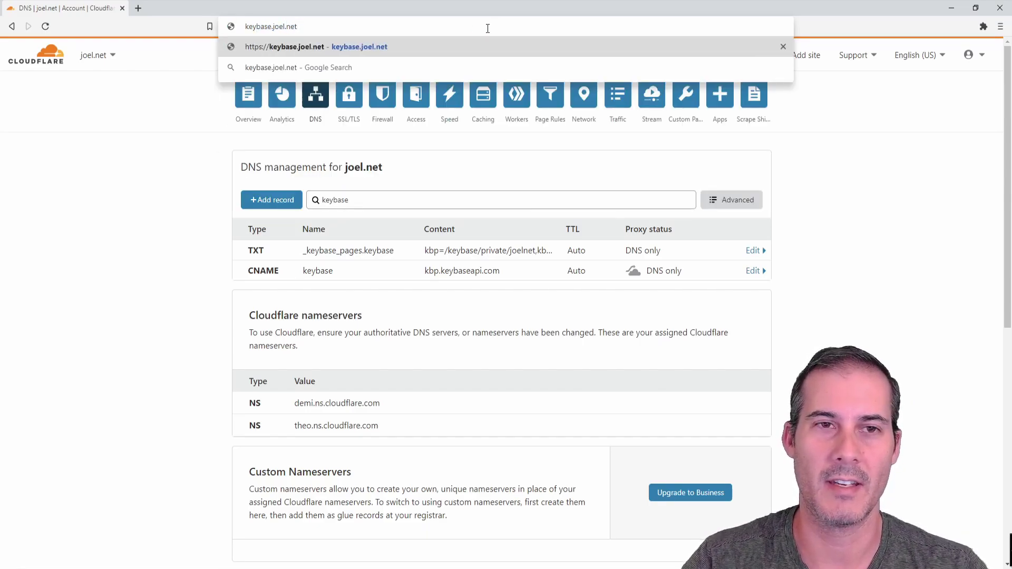
pyautogui.press('Return')
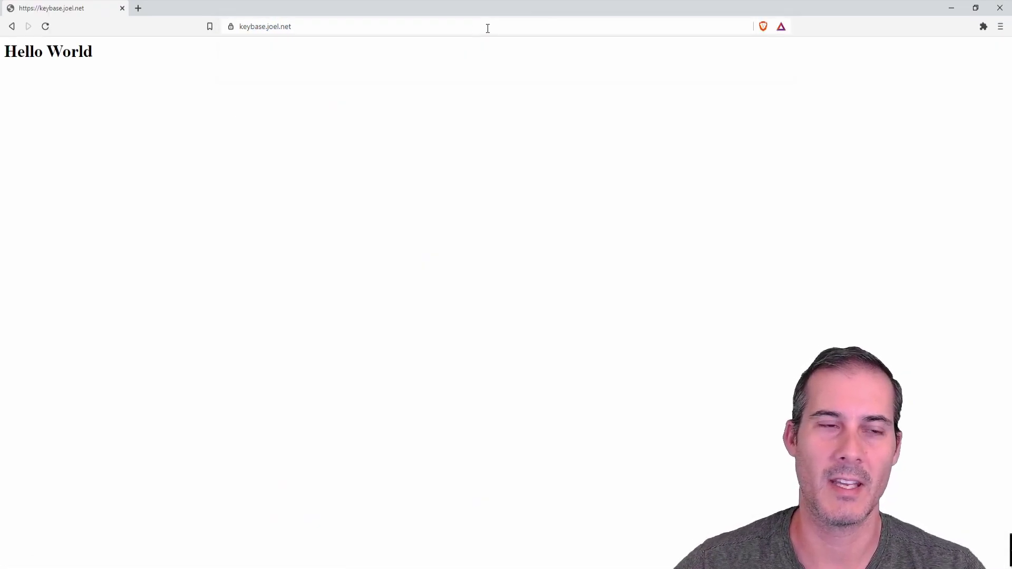